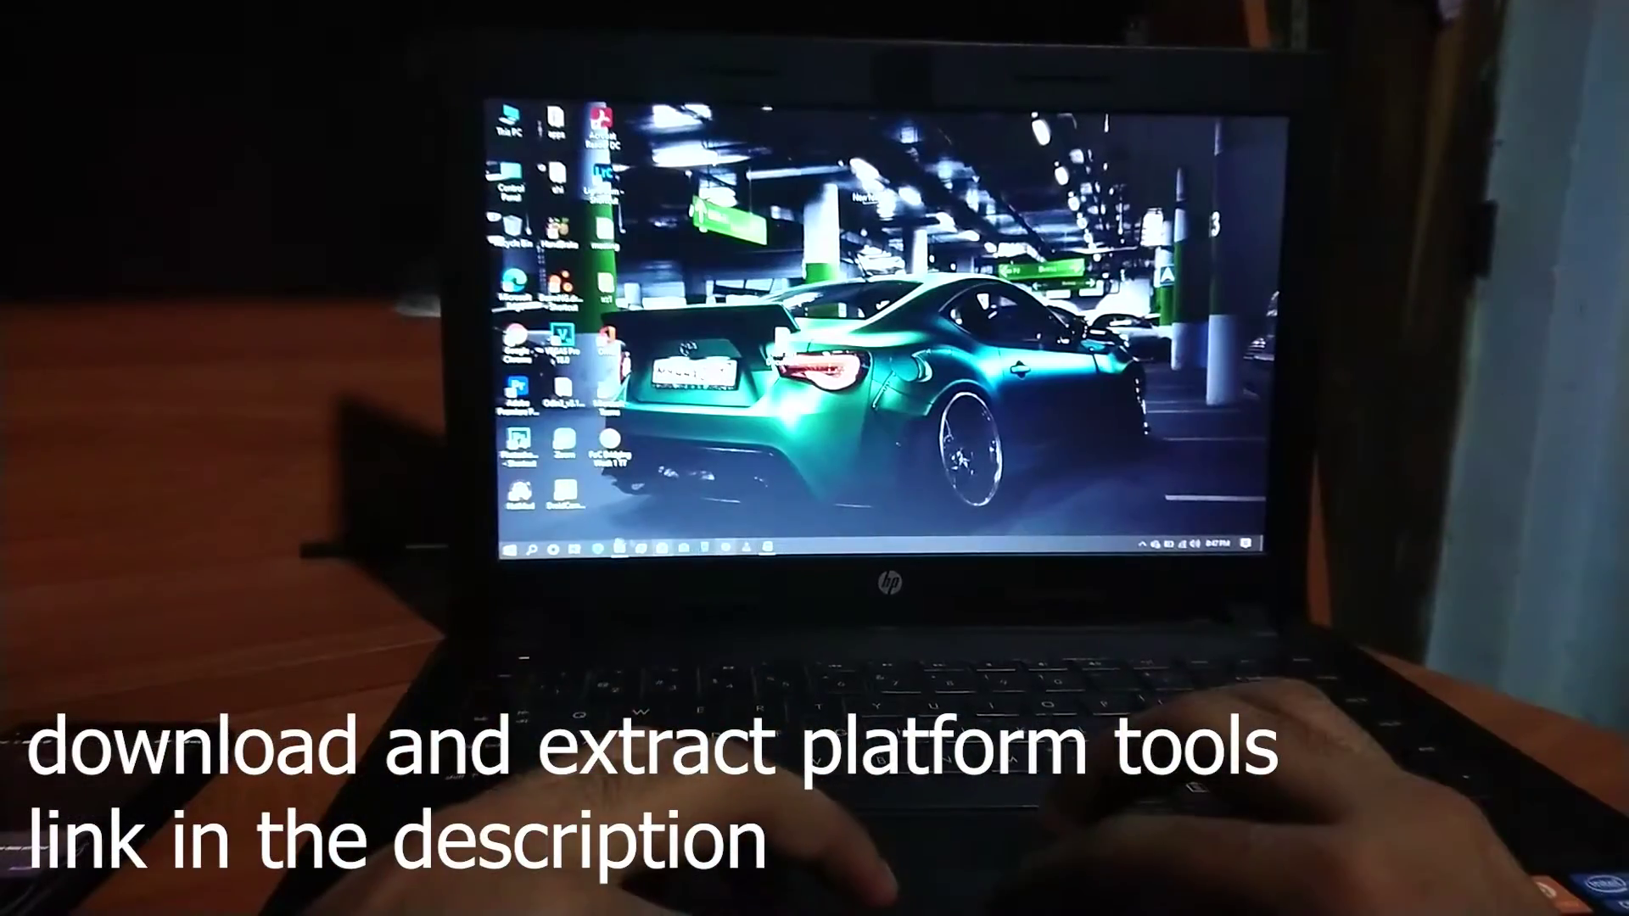
Open the platform-tools folder and paste the freeform-support command at the prompt
{"action": "left_click", "coordinate": [618, 549]}
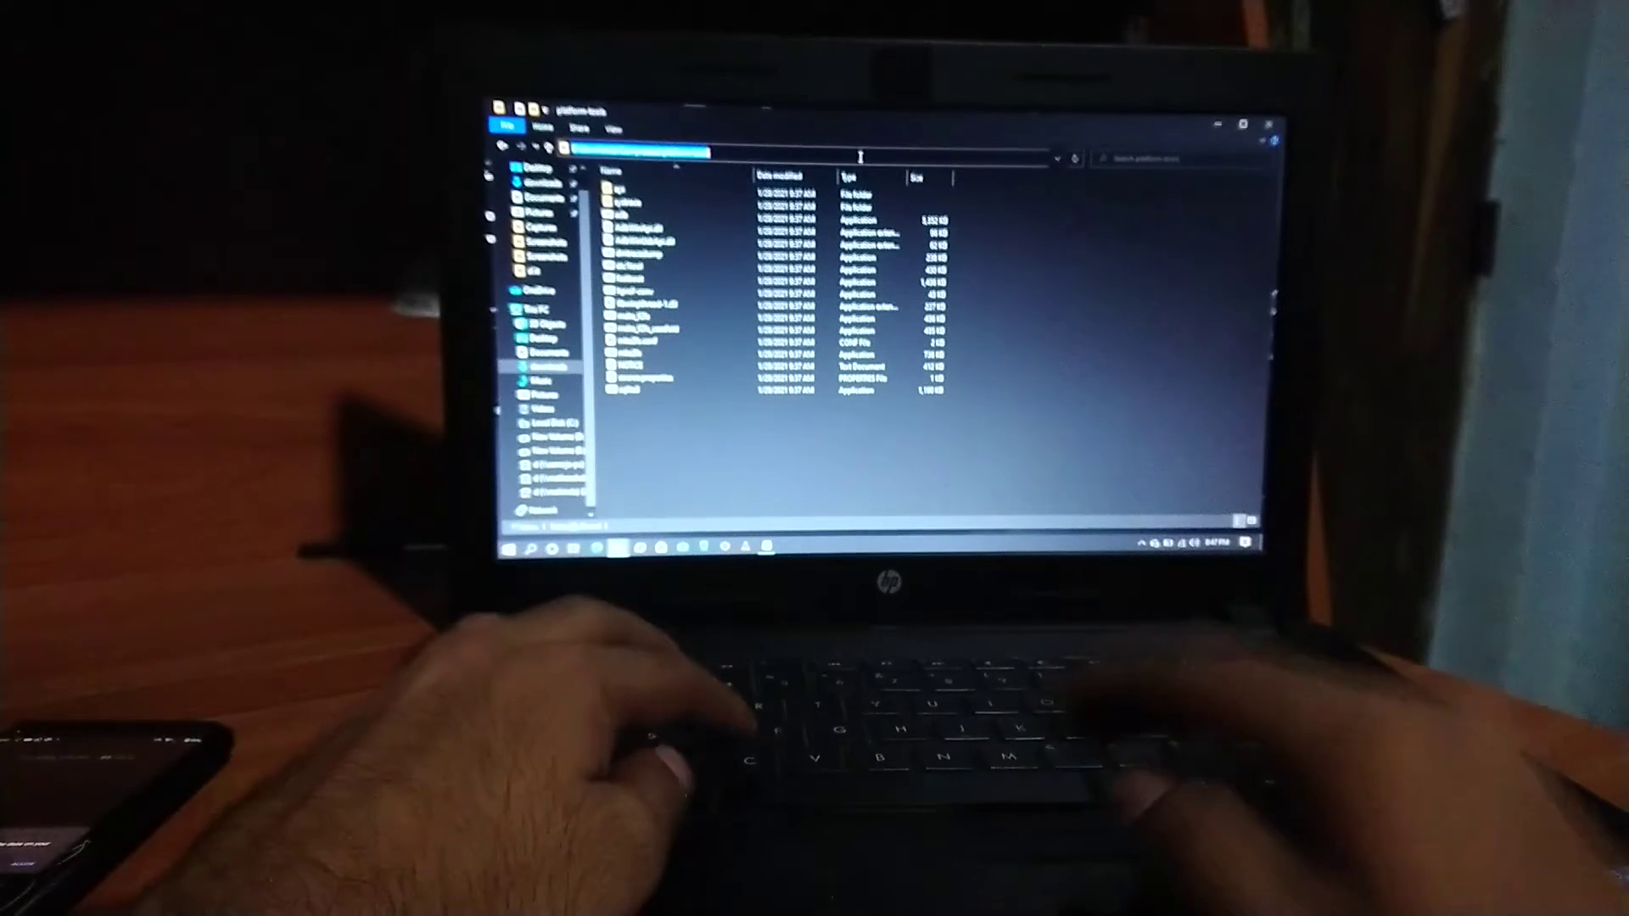
{"action": "type", "text": "cmd"}
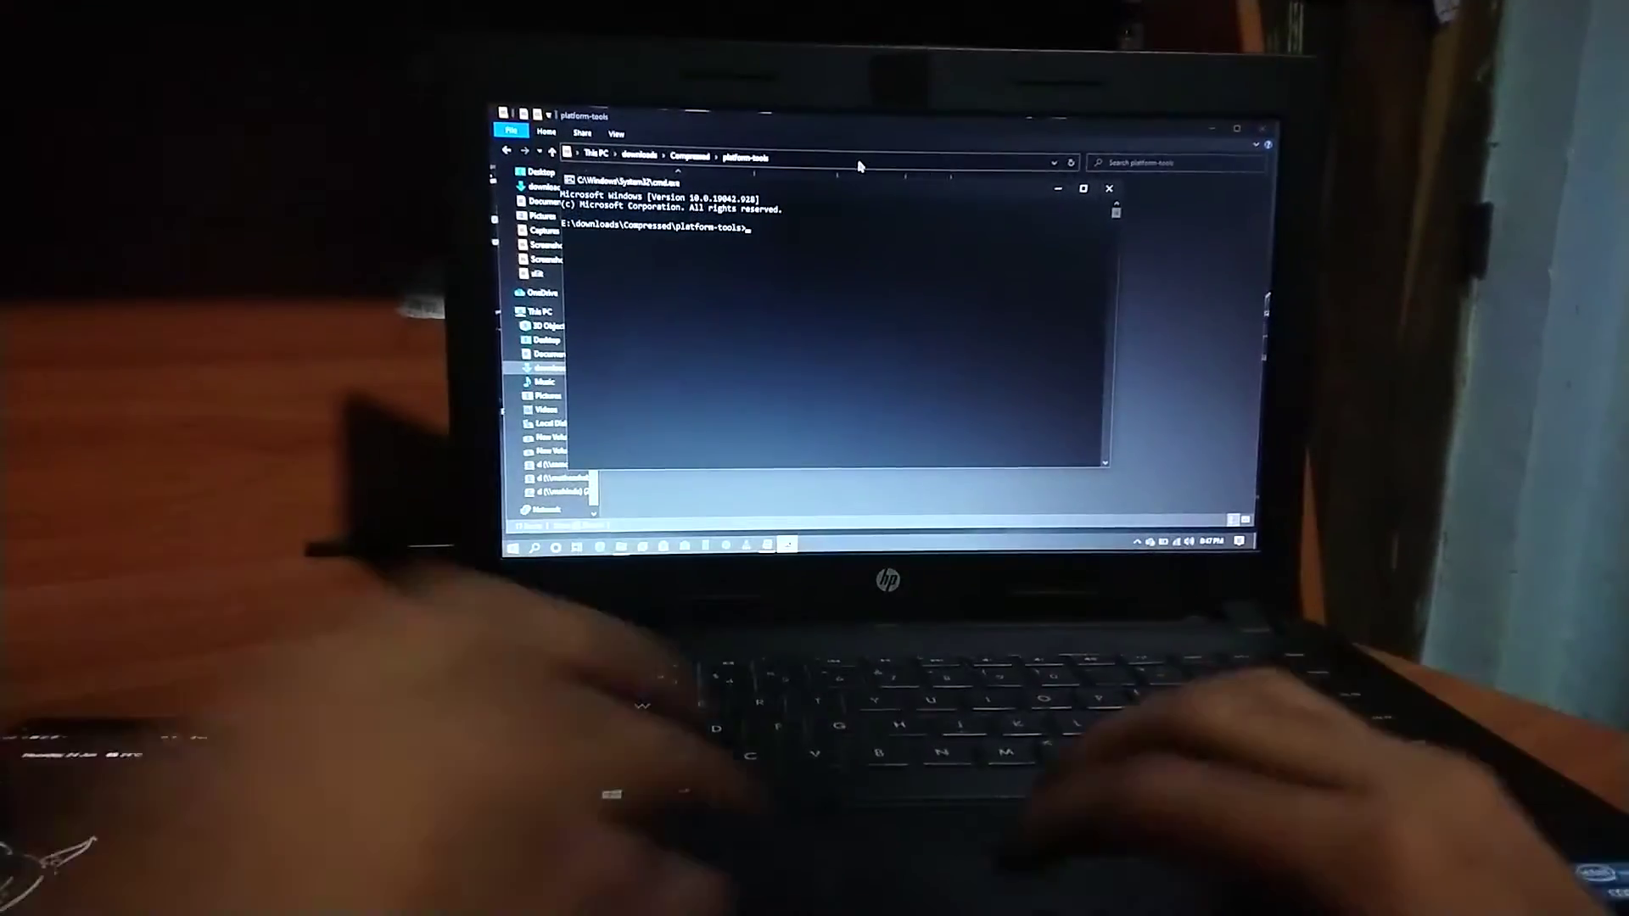
{"action": "key", "text": "alt+Tab"}
{"action": "key", "text": "alt+Tab"}
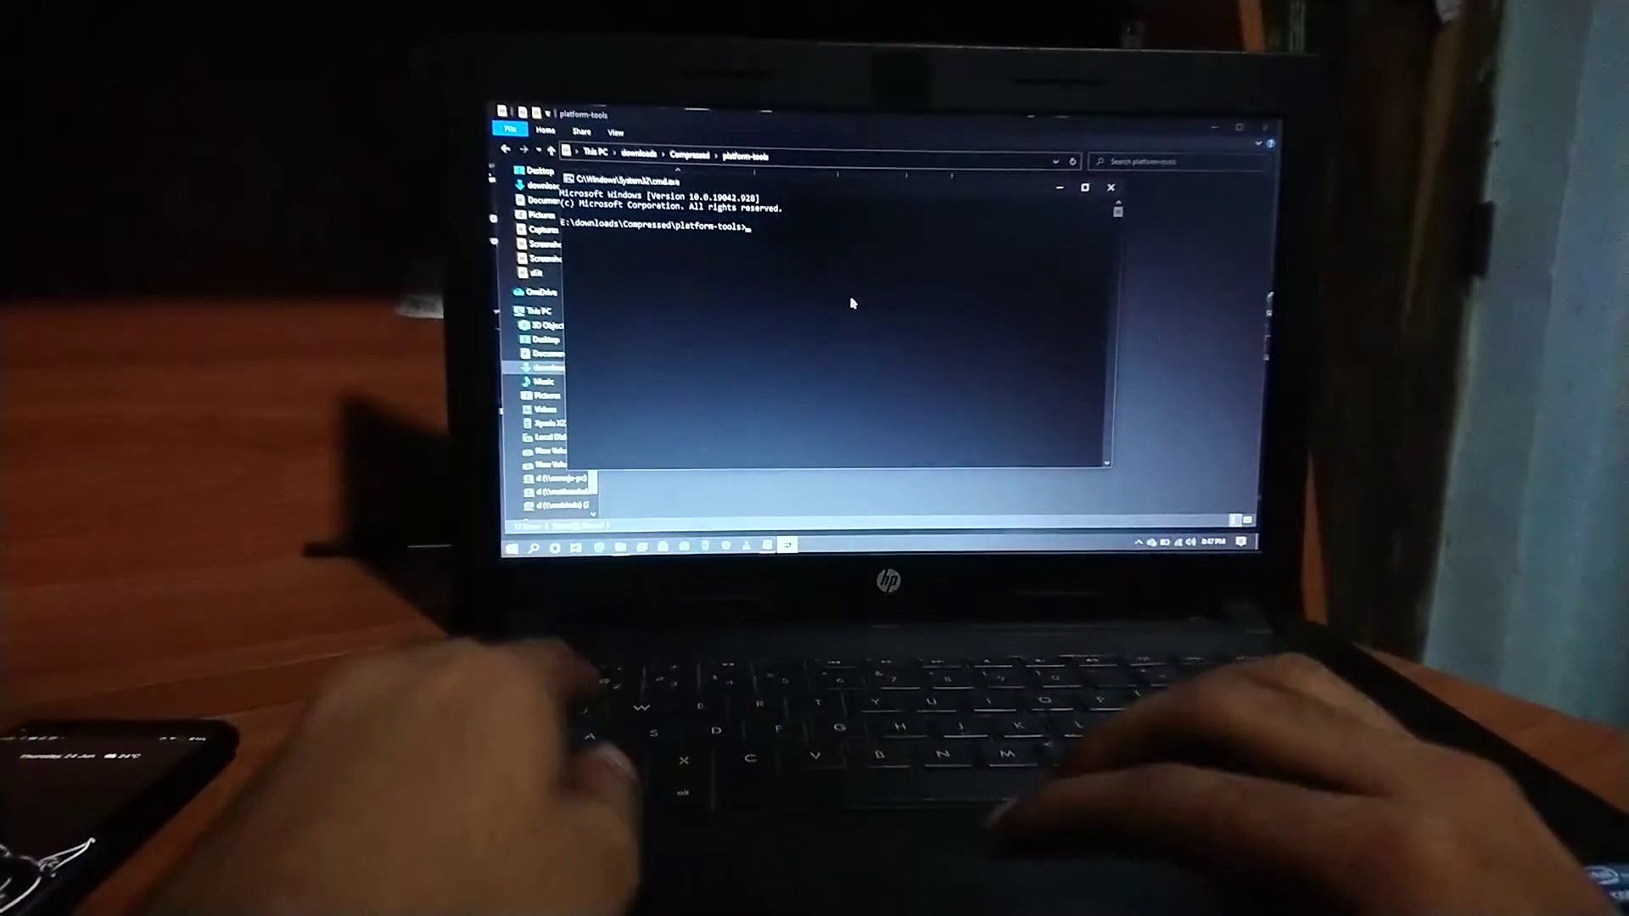
{"action": "type", "text": "adb devices"}
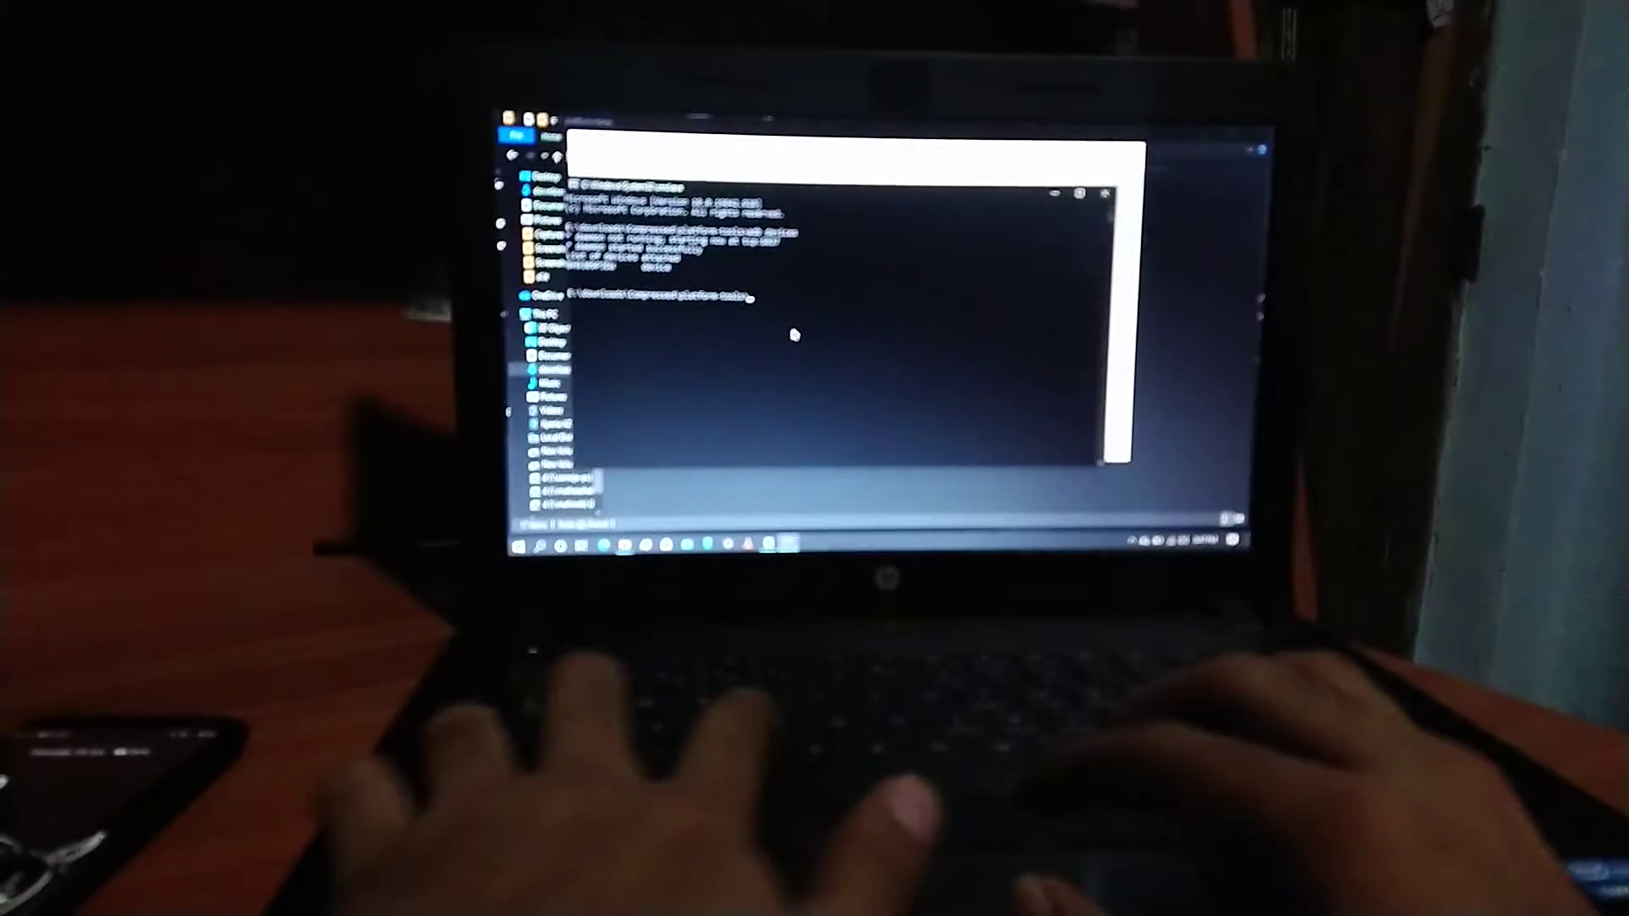
{"action": "key", "text": "ctrl+v"}
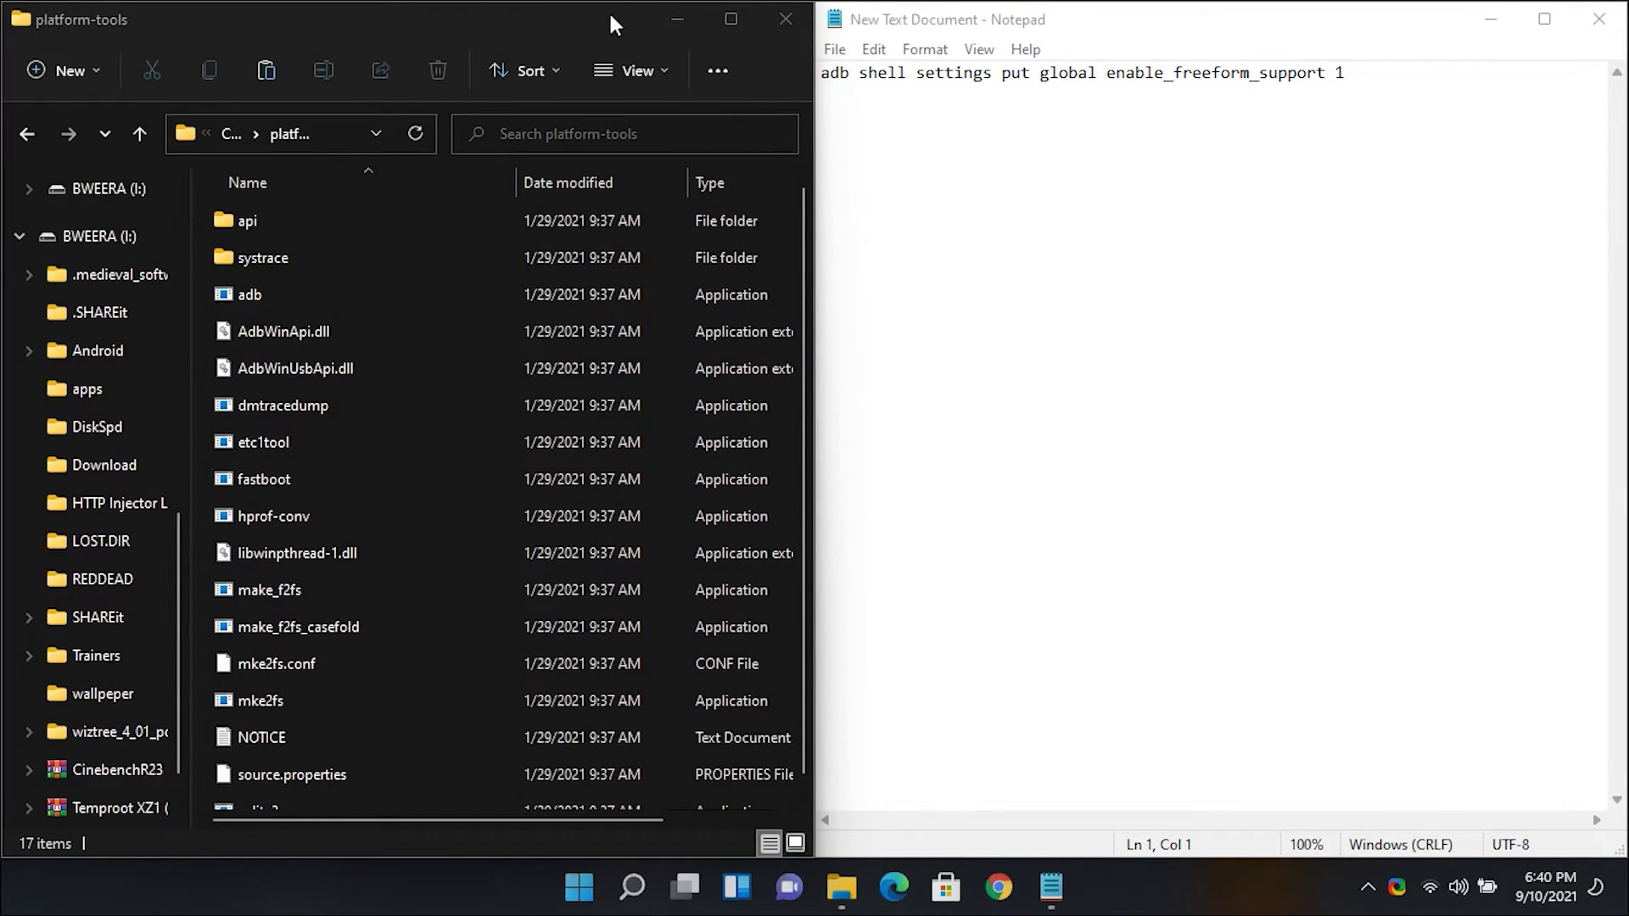
Open a command prompt in the maximized platform-tools folder and list attached devices with adb devices
{"action": "left_click_drag", "start_coordinate": [608, 11], "coordinate": [1075, 0]}
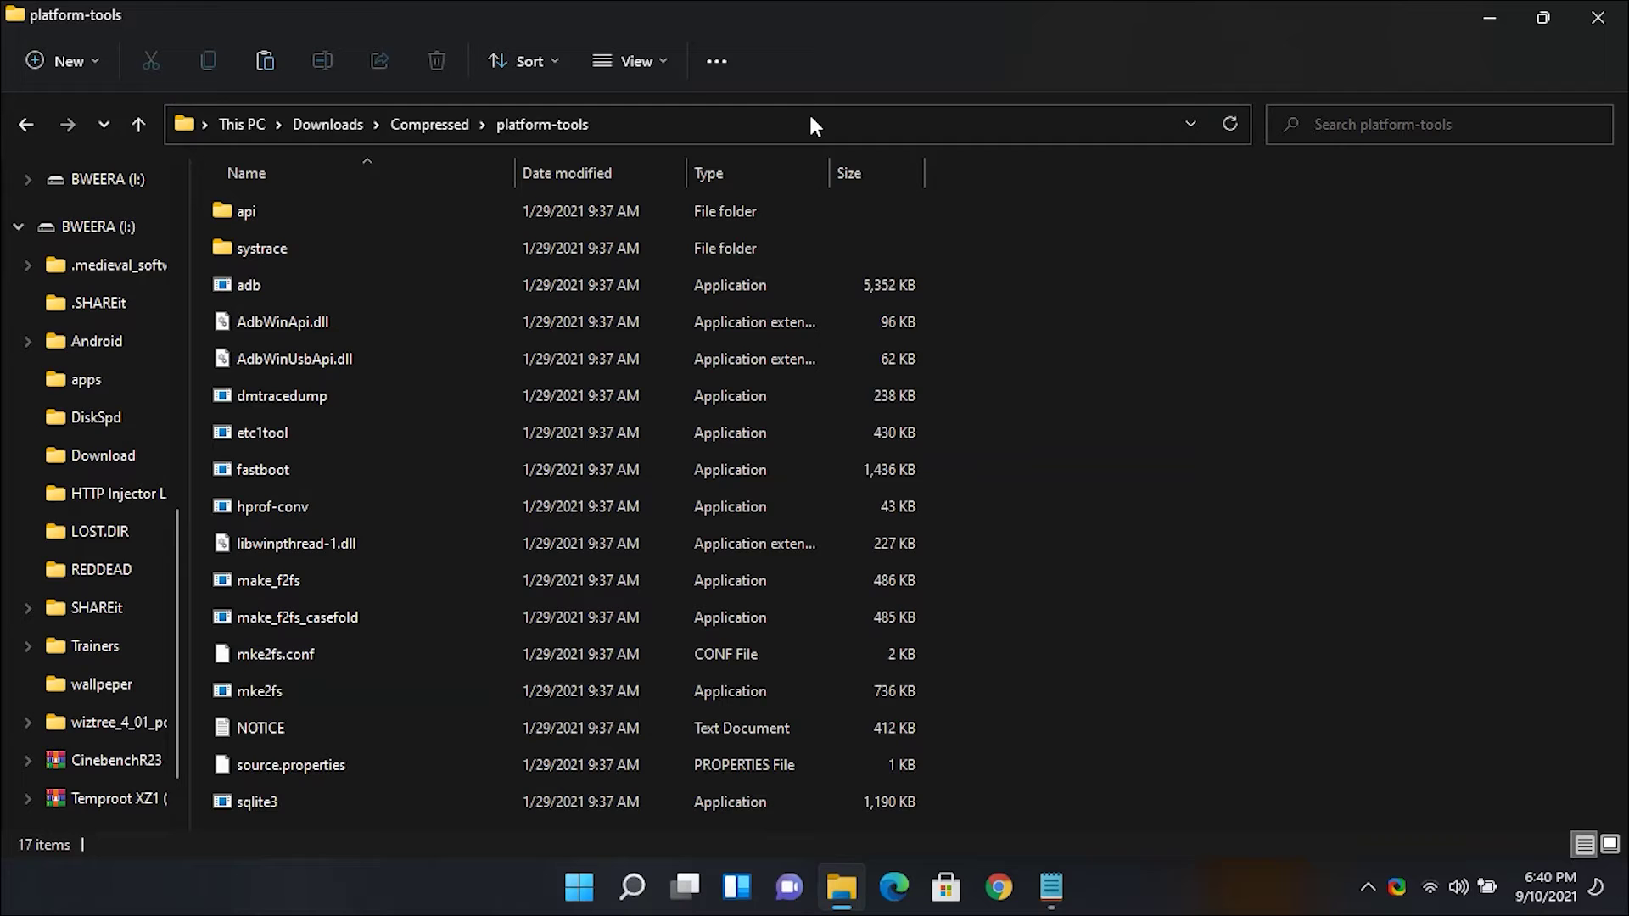
{"action": "left_click", "coordinate": [816, 124]}
{"action": "type", "text": "cmd"}
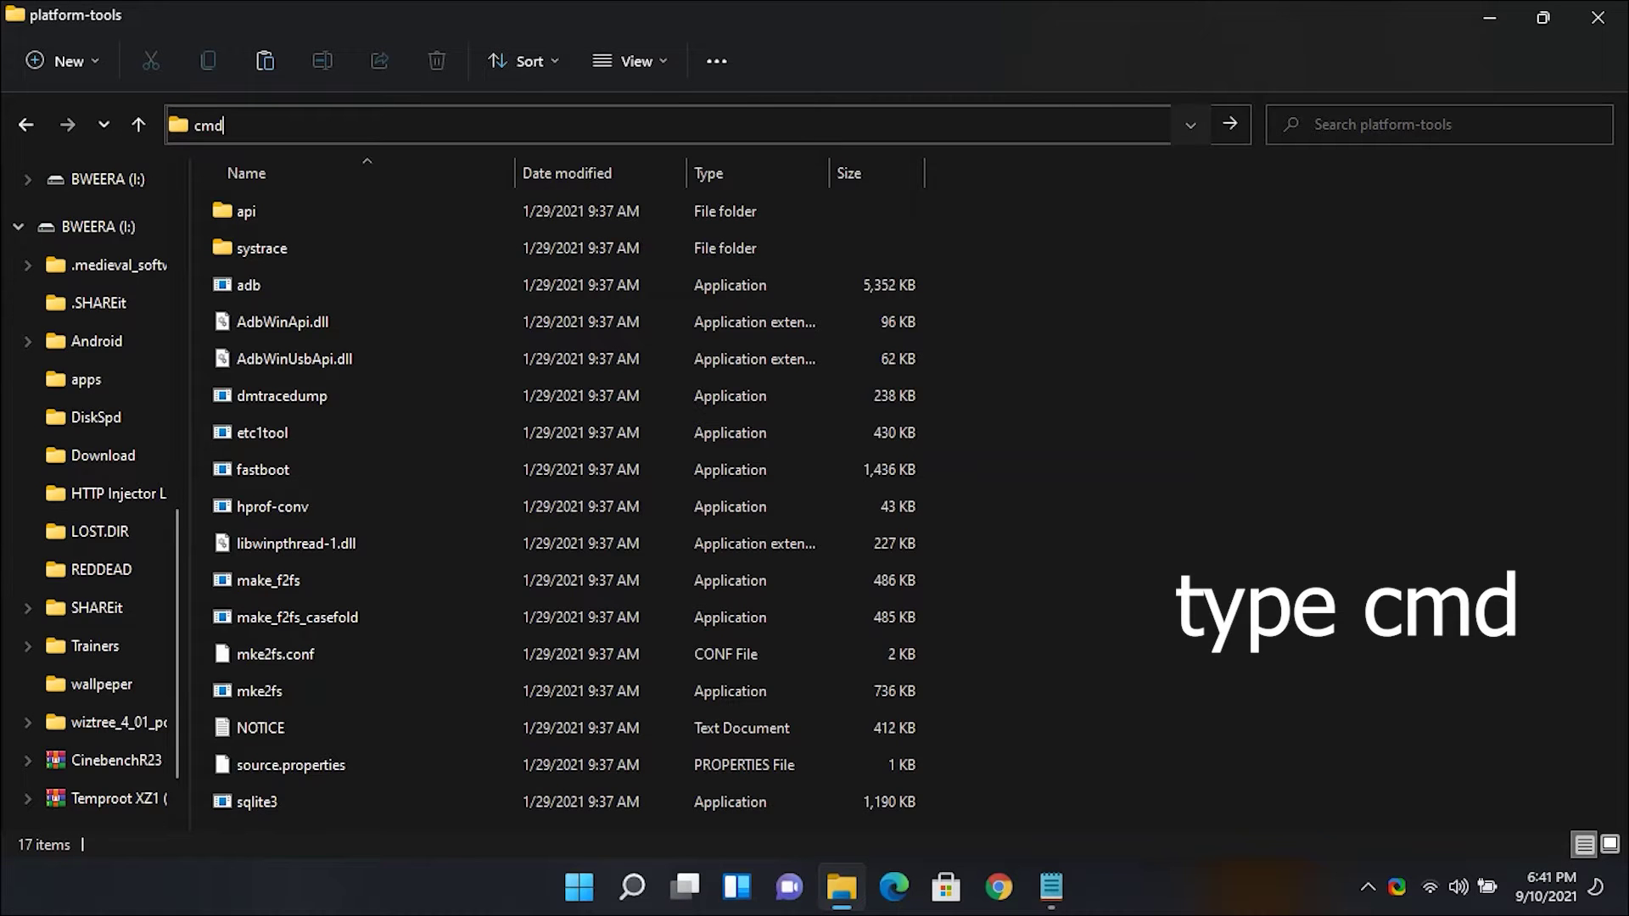
{"action": "key", "text": "Return"}
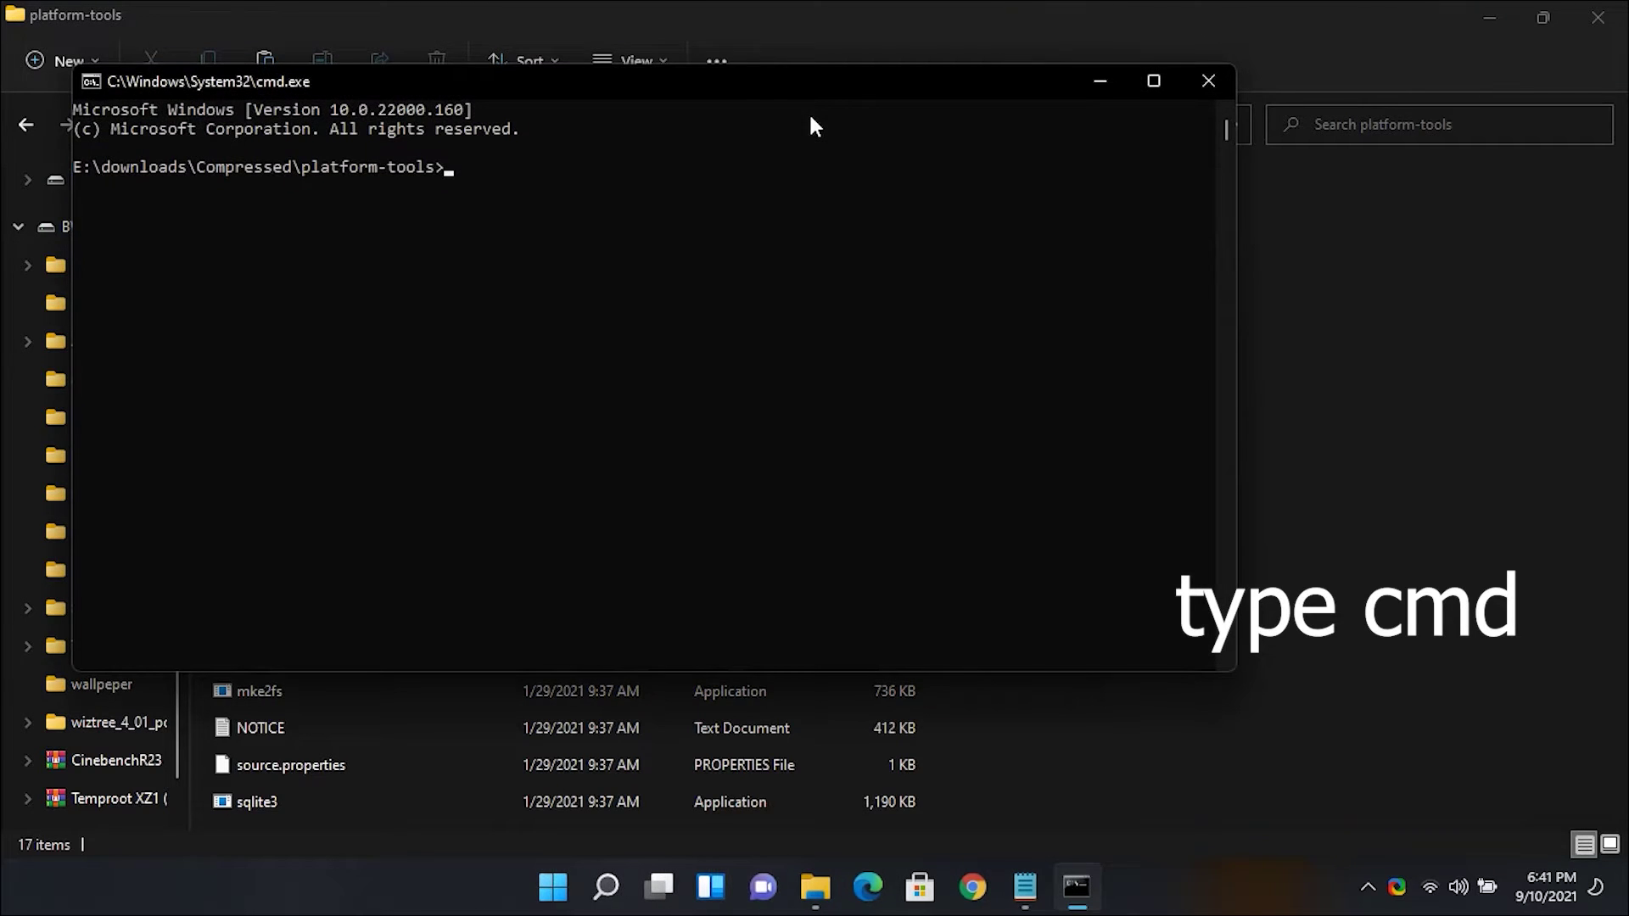
{"action": "left_click_drag", "start_coordinate": [777, 82], "coordinate": [999, 147]}
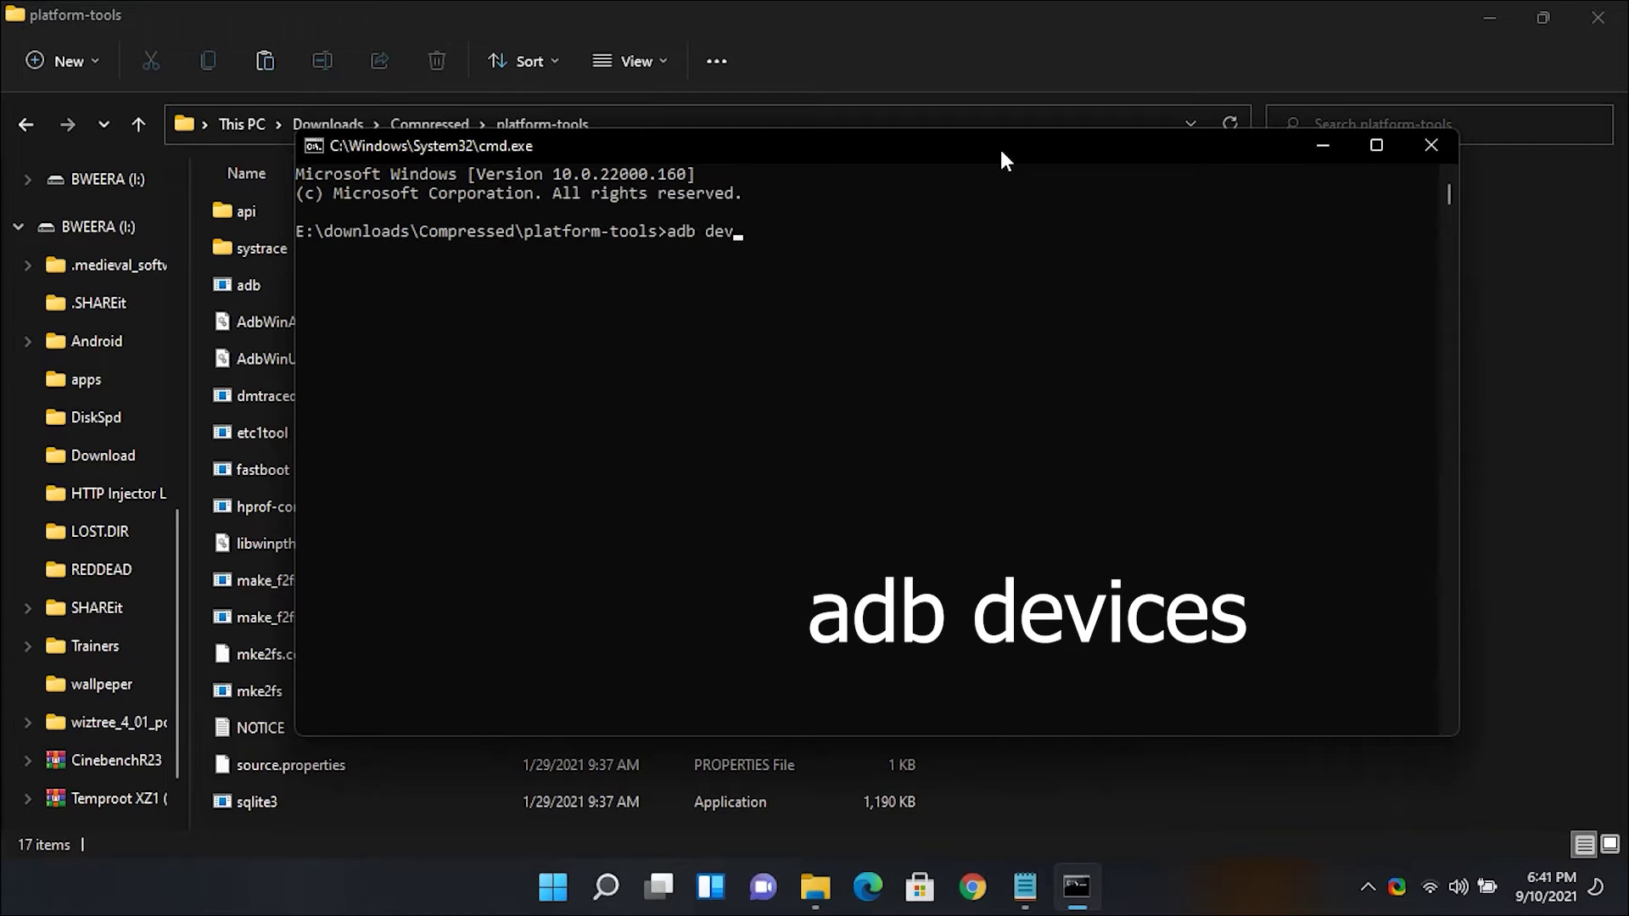
{"action": "type", "text": "ices"}
{"action": "key", "text": "Return"}
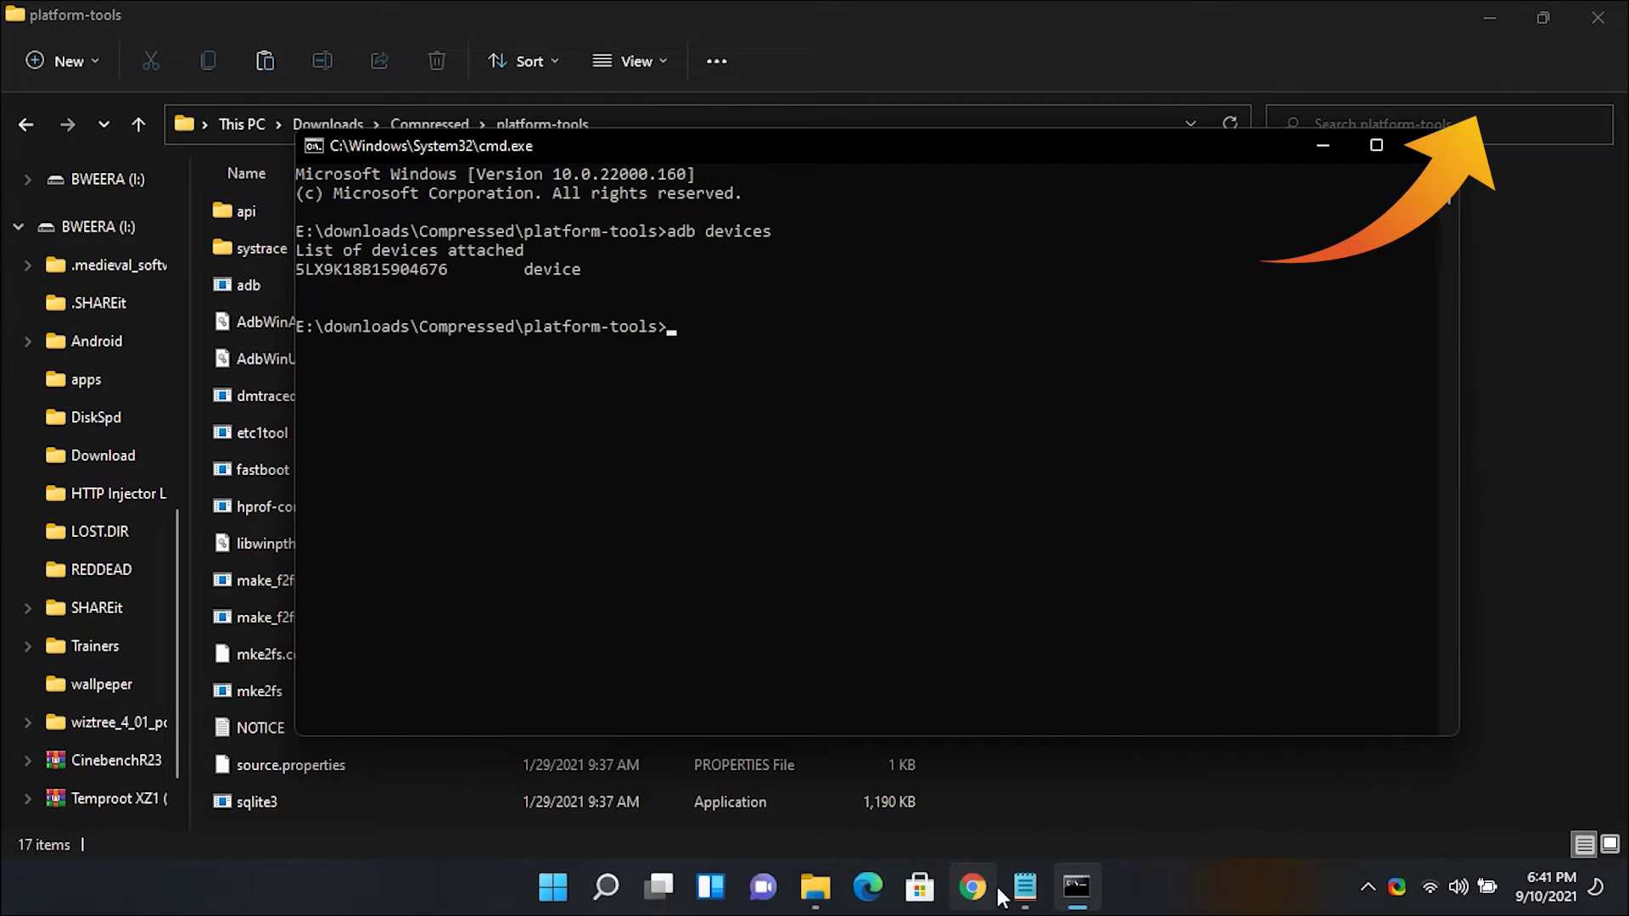
Paste the freeform-support command from the Notepad note and run it
{"action": "left_click", "coordinate": [1025, 888]}
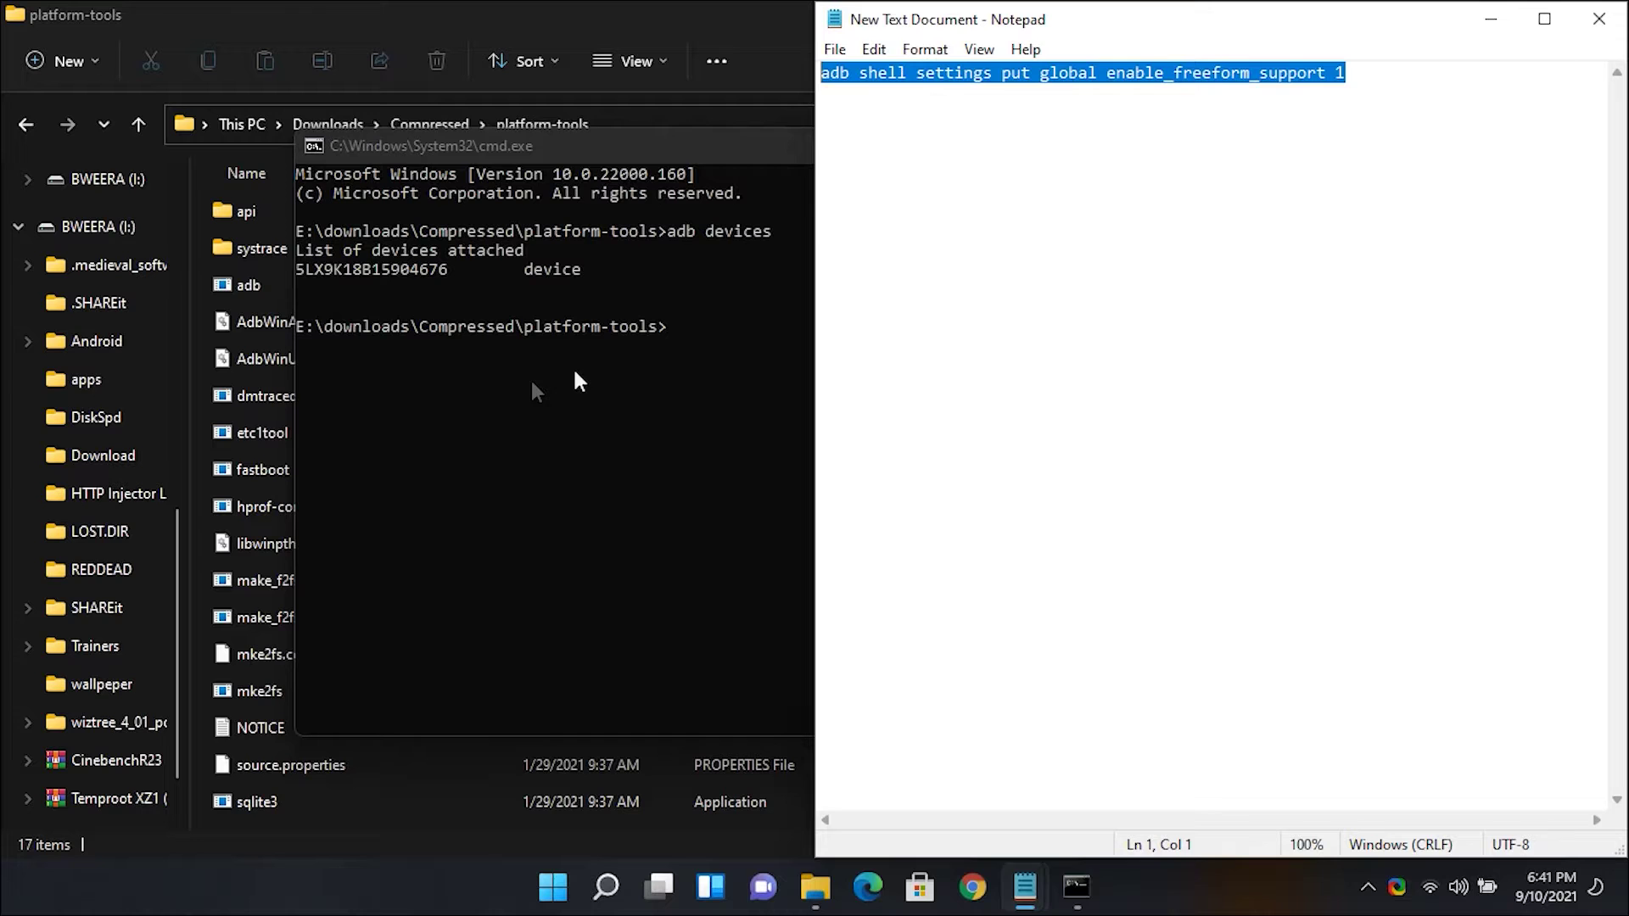
{"action": "left_click", "coordinate": [614, 355]}
{"action": "type", "text": "adb shell settings put global enable_freeform_support 1"}
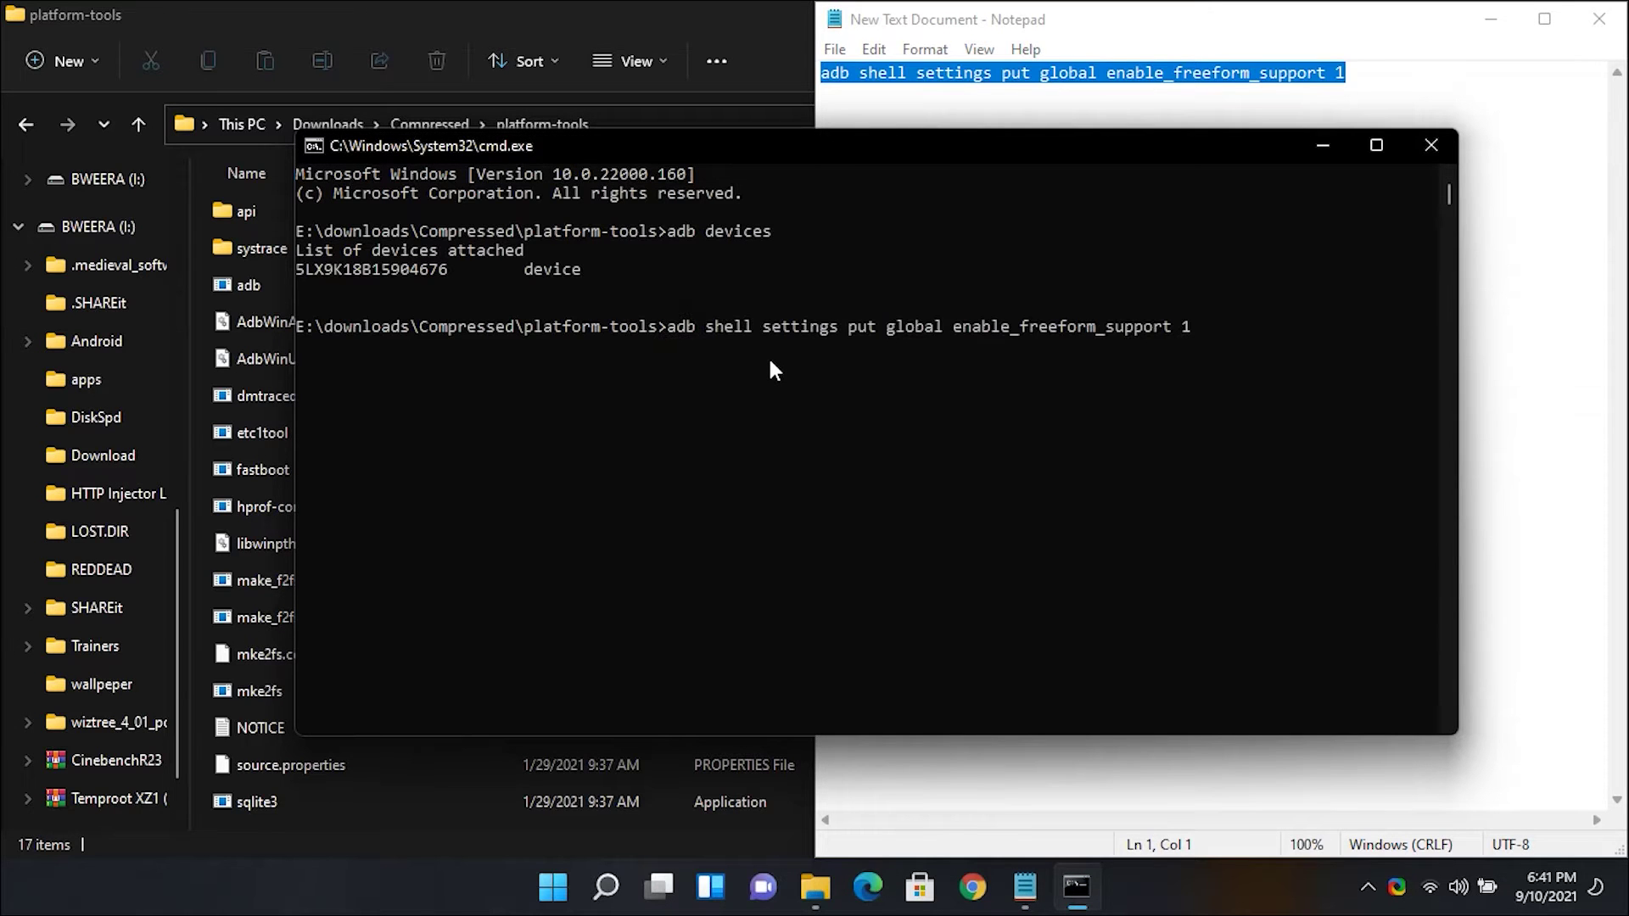
{"action": "key", "text": "Return"}
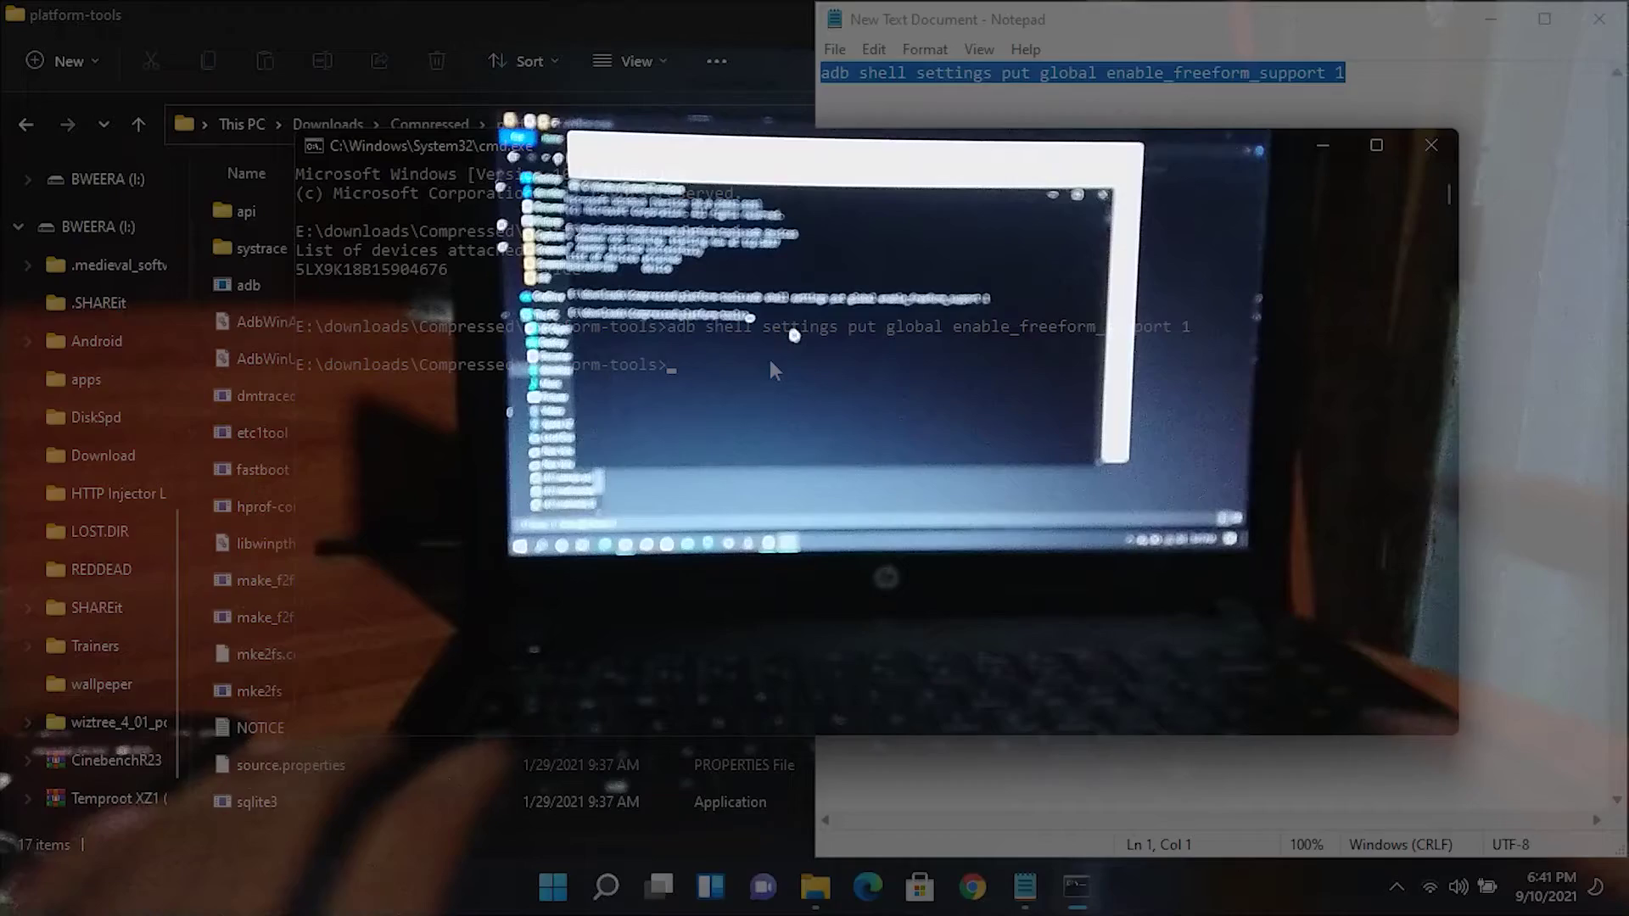